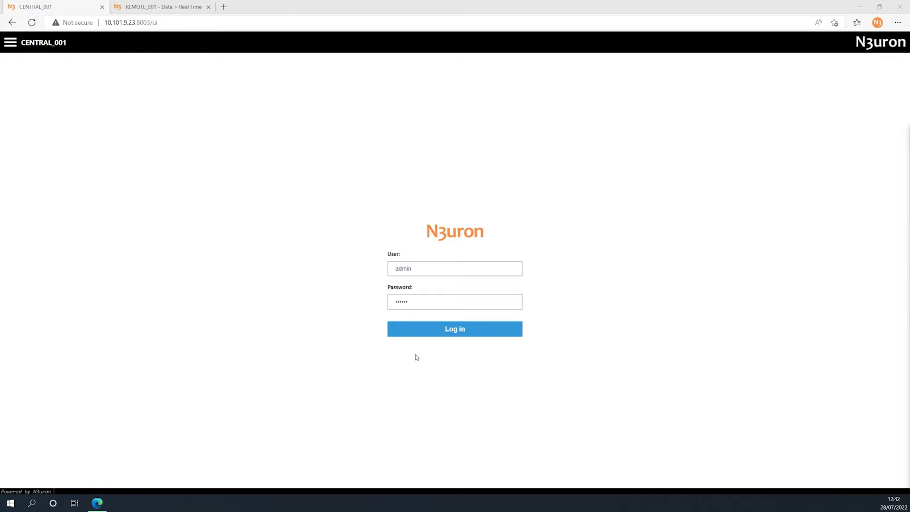
# Log in to the CENTRAL_001 node and open its Links configuration.
pyautogui.click(437, 334)
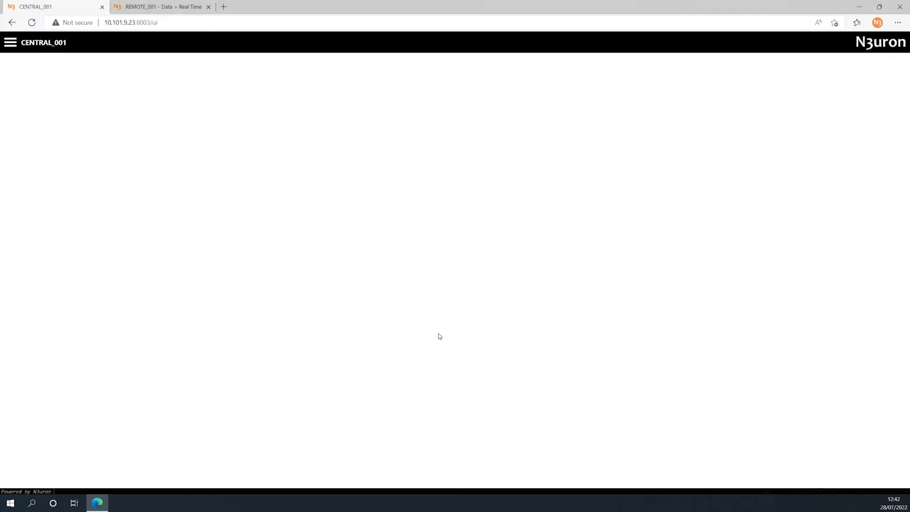
pyautogui.click(35, 174)
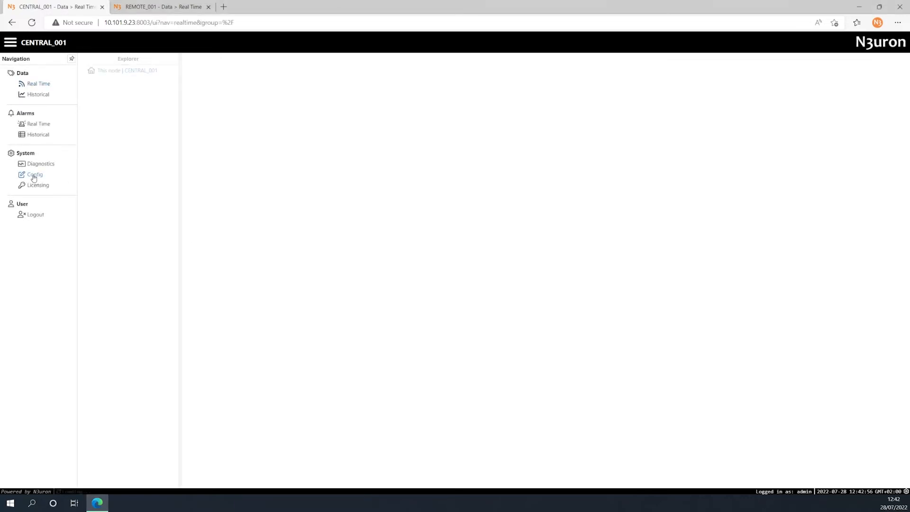
pyautogui.click(111, 178)
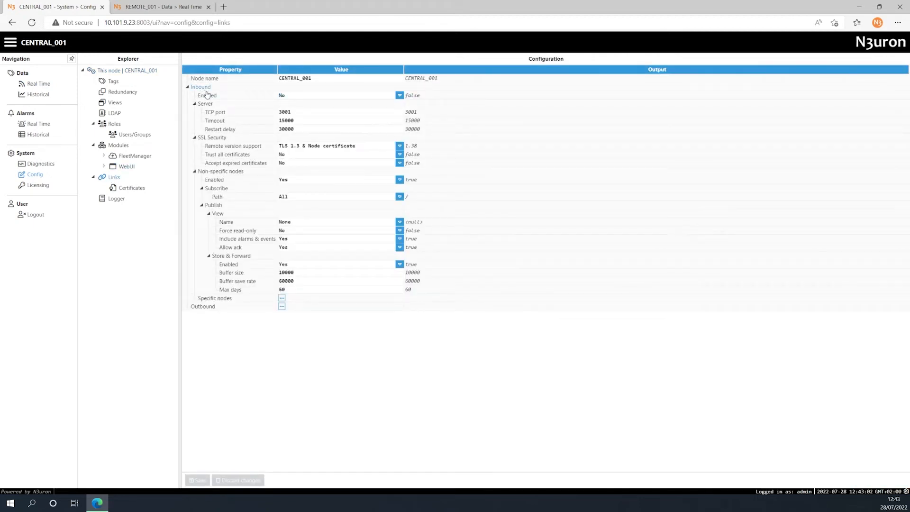
# Enable inbound links on CENTRAL_001 and set the SSL remote version support to TLS 1.3 & Node certificate.
pyautogui.click(399, 95)
pyautogui.click(399, 104)
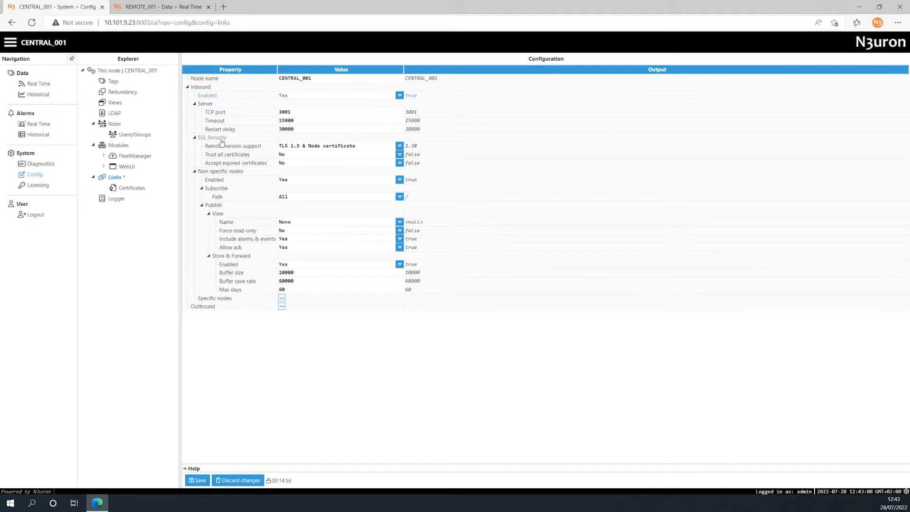
pyautogui.click(400, 145)
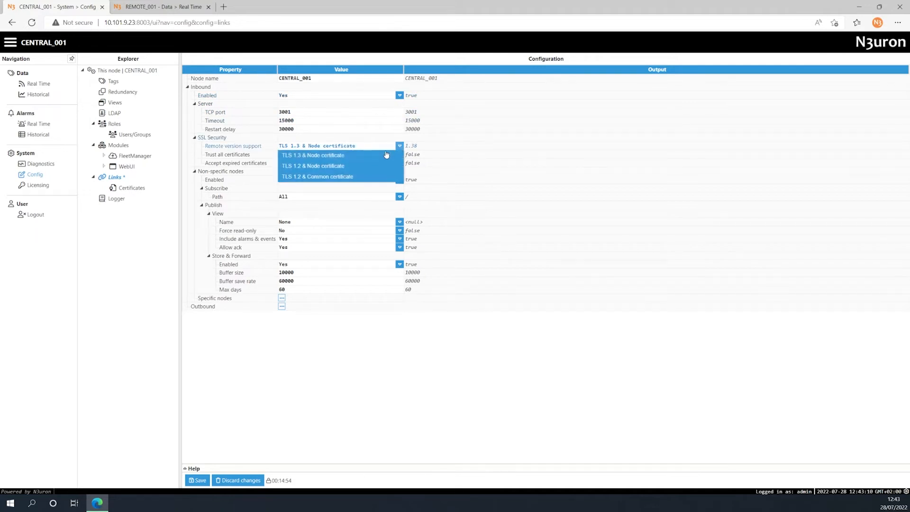
pyautogui.click(384, 157)
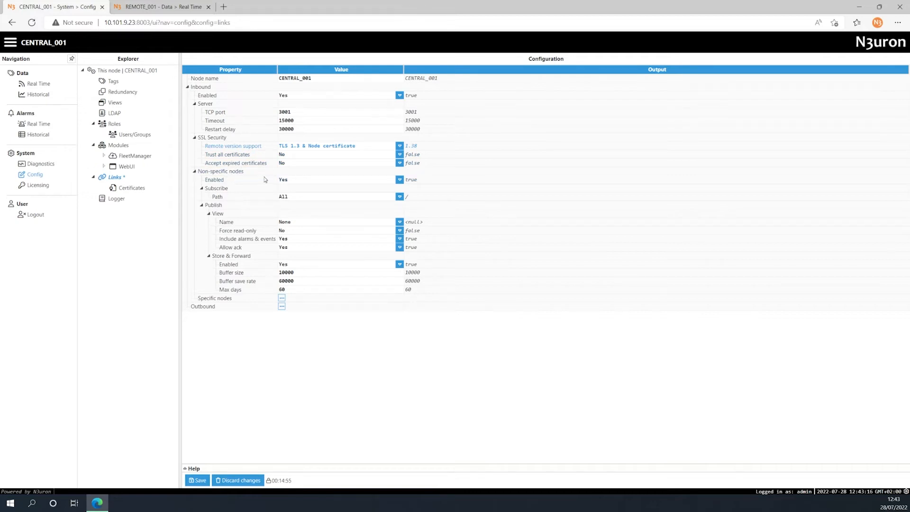
# Disable inbound connections from non-specific nodes and save the Links configuration.
pyautogui.click(399, 181)
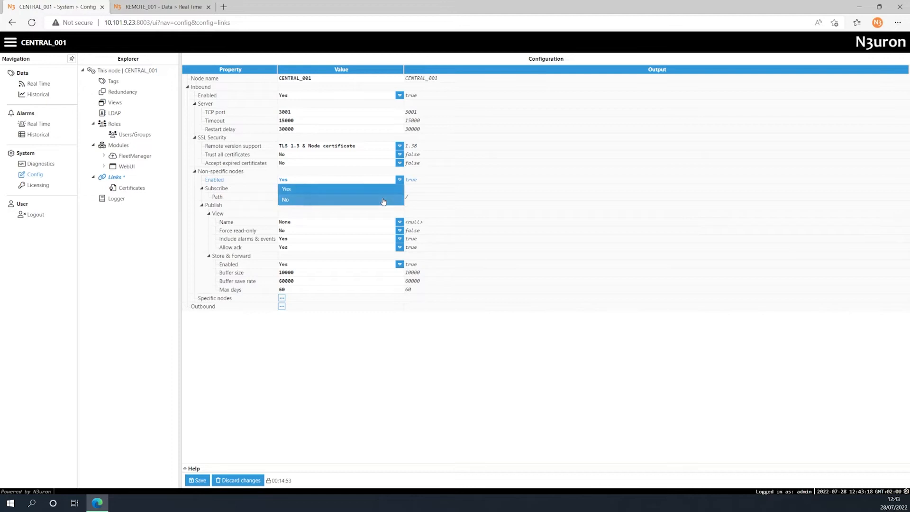
pyautogui.click(384, 198)
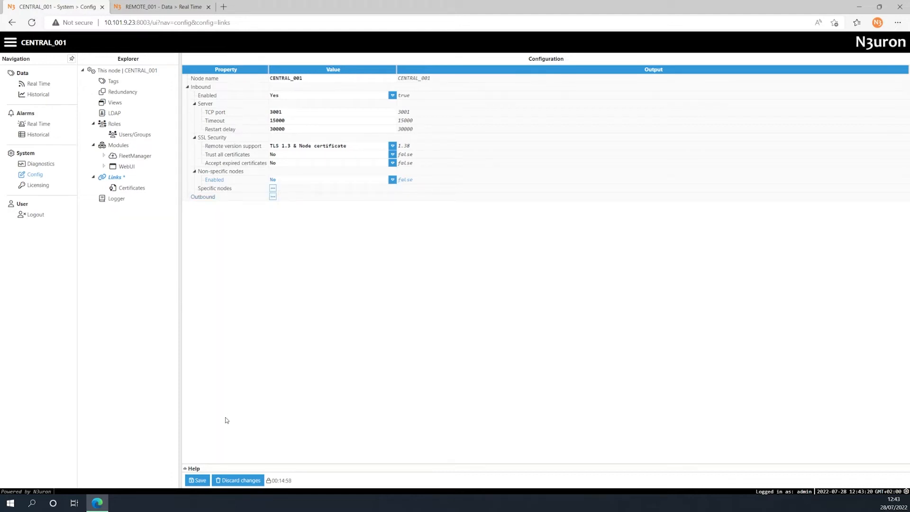
pyautogui.click(198, 480)
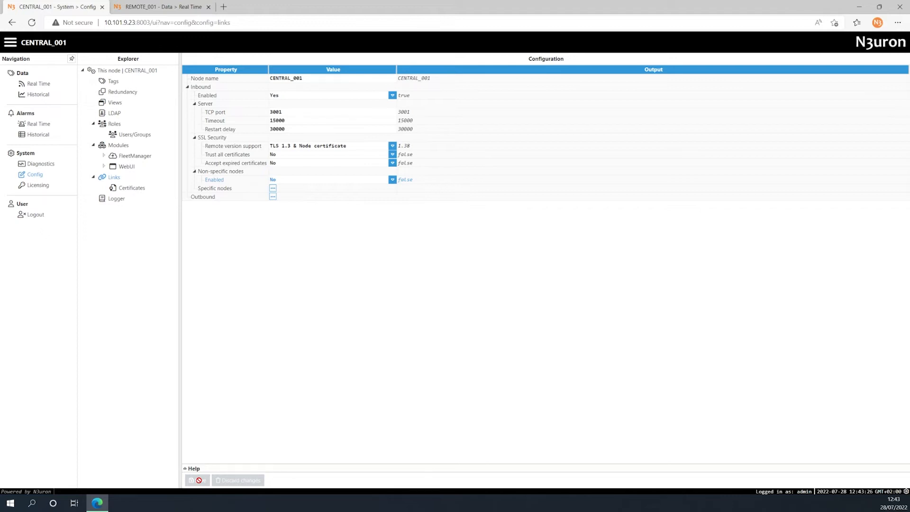
# Add a new LinkIn named REMOTE_001 under the inbound specific nodes.
pyautogui.click(273, 189)
pyautogui.click(290, 200)
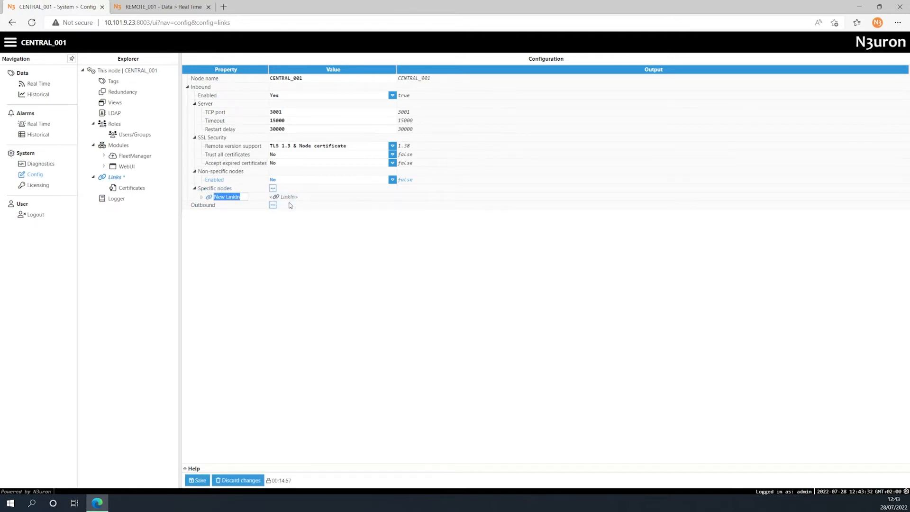
pyautogui.write('REMOTE_001')
pyautogui.press('Return')
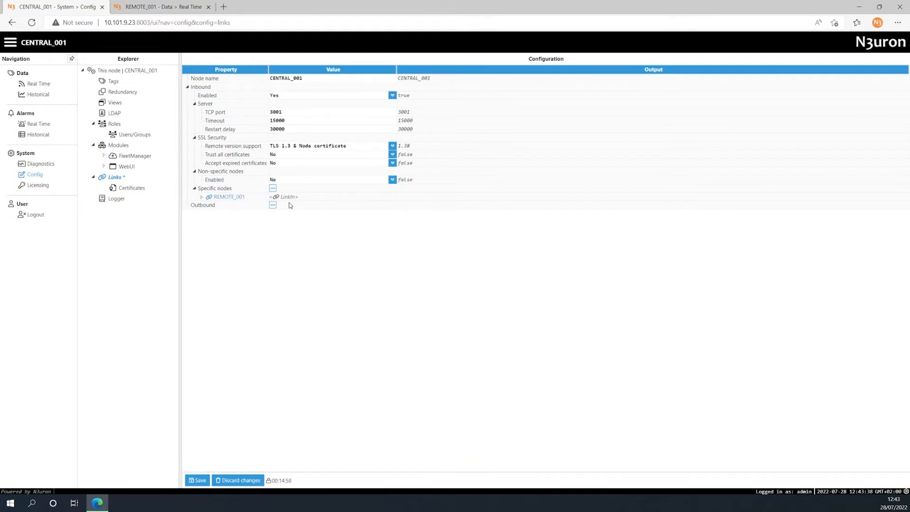
# Set the published view name of the REMOTE_001 inbound link to None and save the configuration.
pyautogui.click(201, 196)
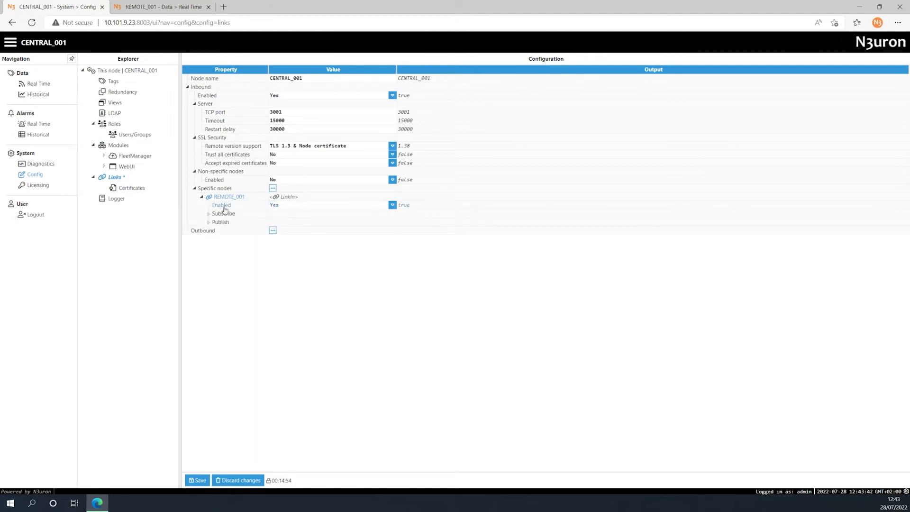
pyautogui.click(208, 214)
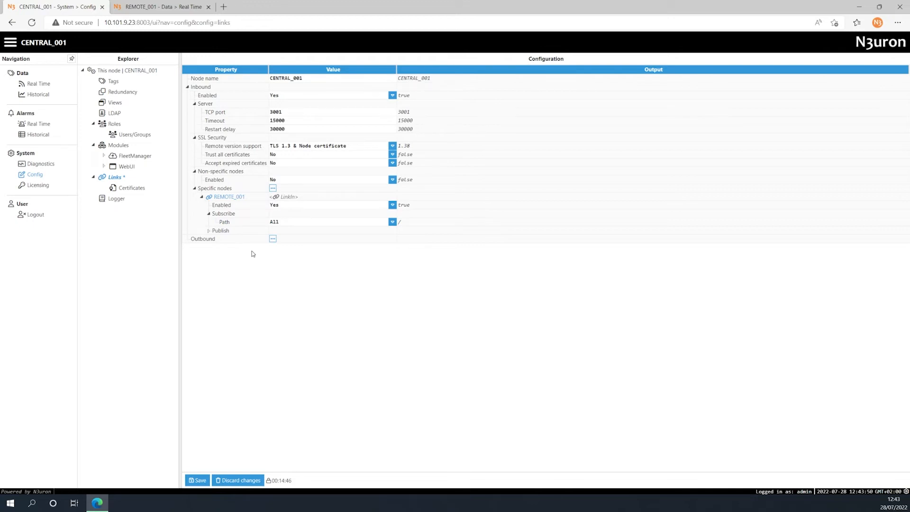
pyautogui.click(208, 231)
pyautogui.click(215, 240)
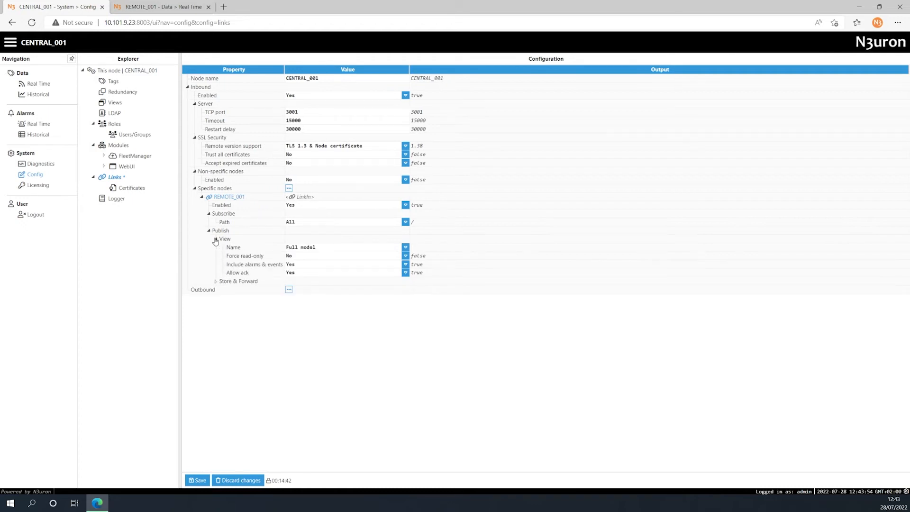
pyautogui.click(405, 247)
pyautogui.click(391, 257)
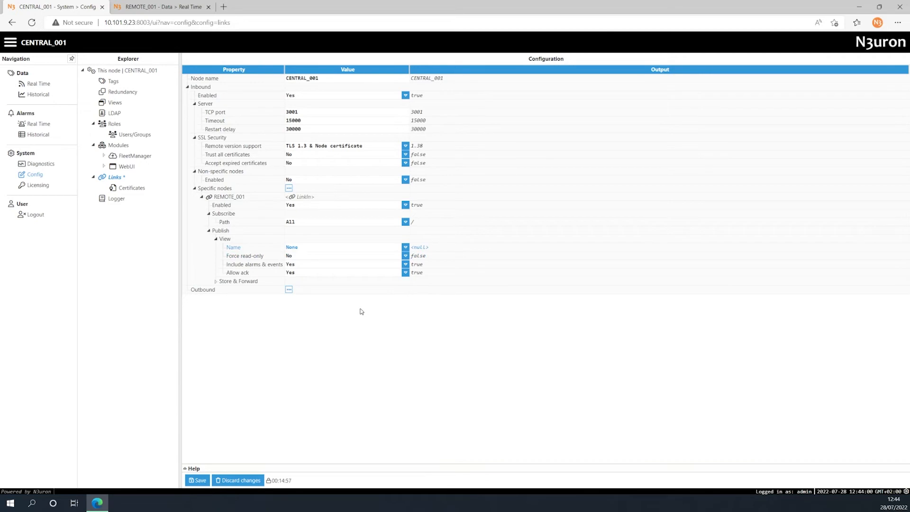
pyautogui.click(198, 480)
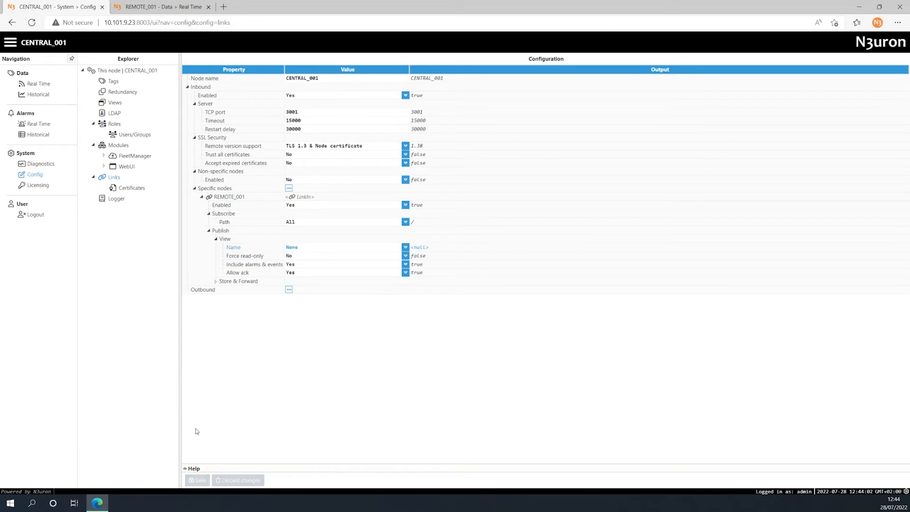
# Switch to the REMOTE_001 node and open its Links configuration.
pyautogui.click(176, 7)
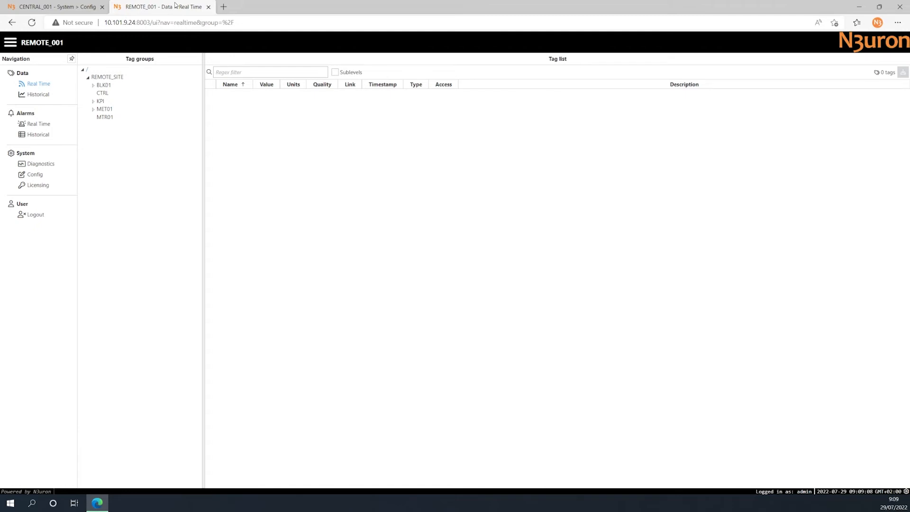
pyautogui.click(36, 176)
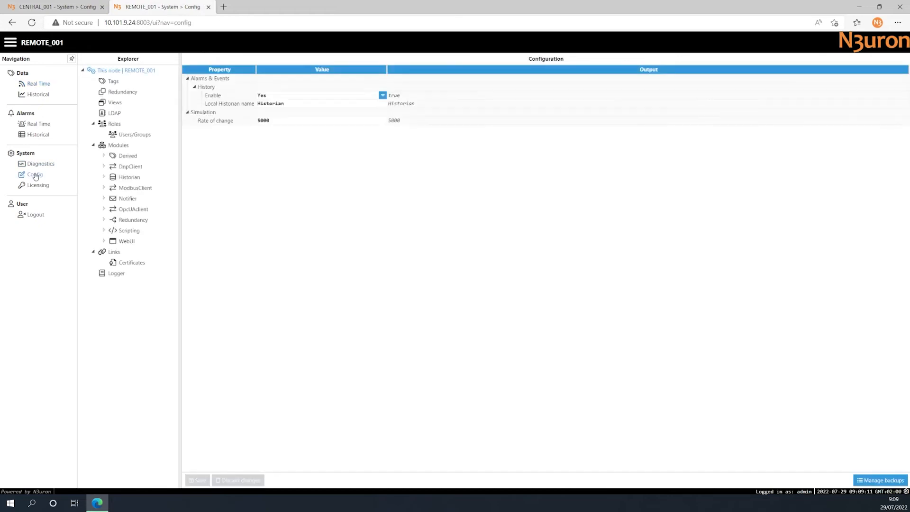
pyautogui.click(109, 253)
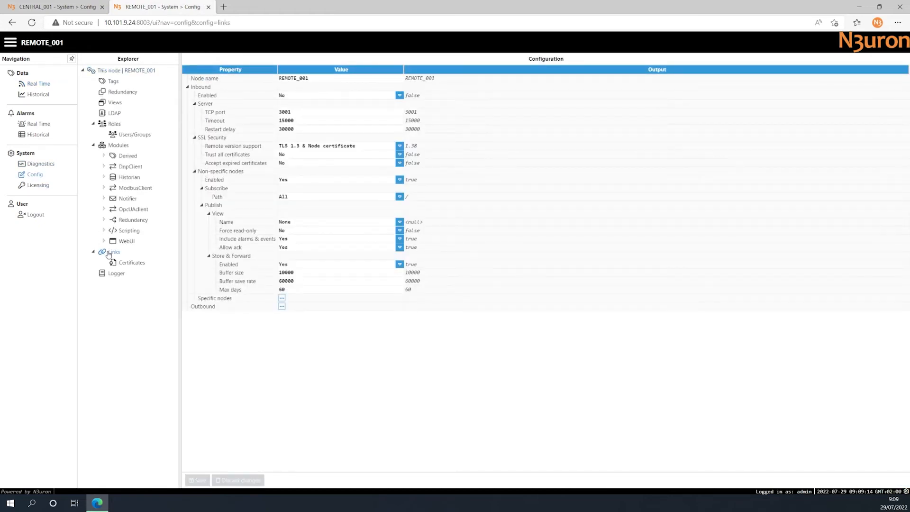
# Add a new outbound LinkOut named CENTRAL_001.
pyautogui.click(281, 306)
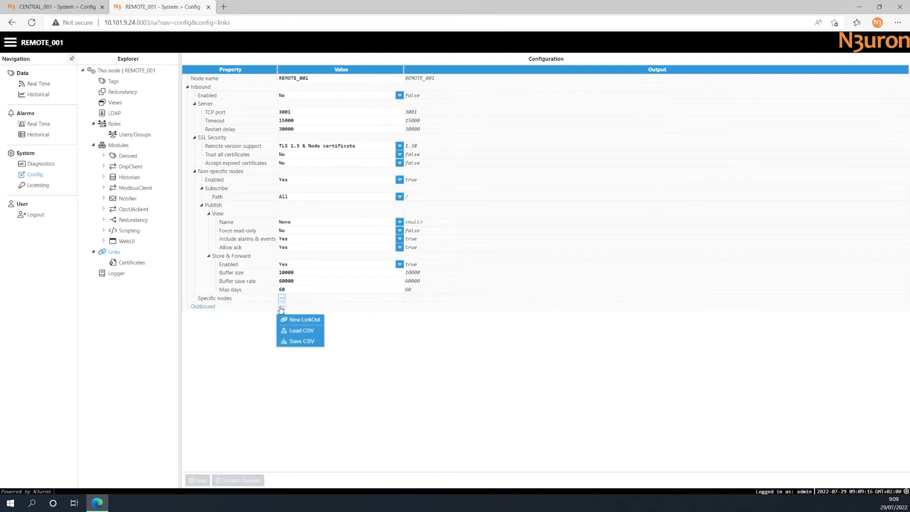
pyautogui.click(287, 319)
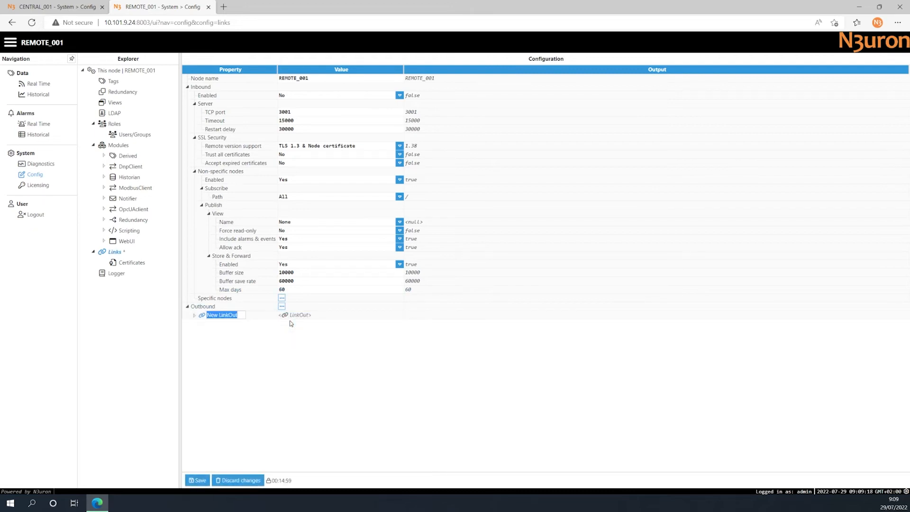
pyautogui.write('CENTRAL_001')
pyautogui.press('Return')
# Review the CENTRAL_001 outbound link's subscribe and publish view settings and set its connection host to 10.101.9.23.
pyautogui.click(194, 315)
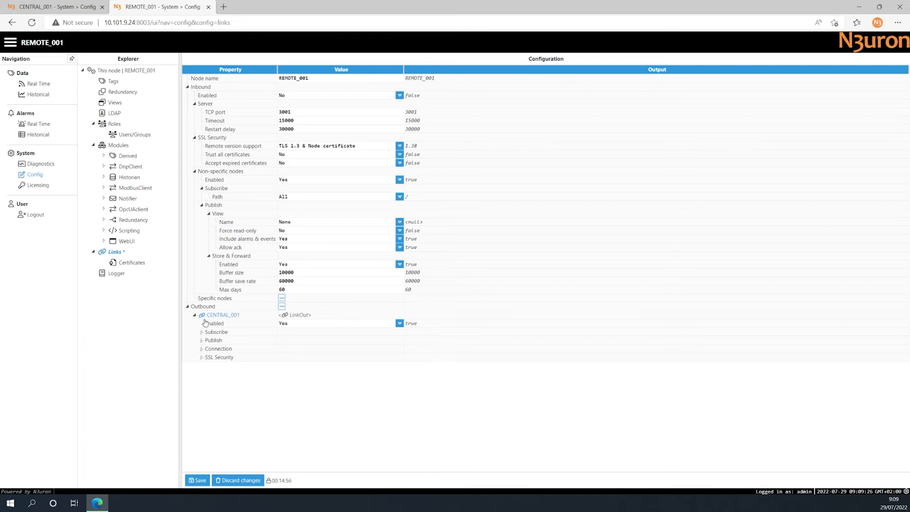
pyautogui.click(200, 332)
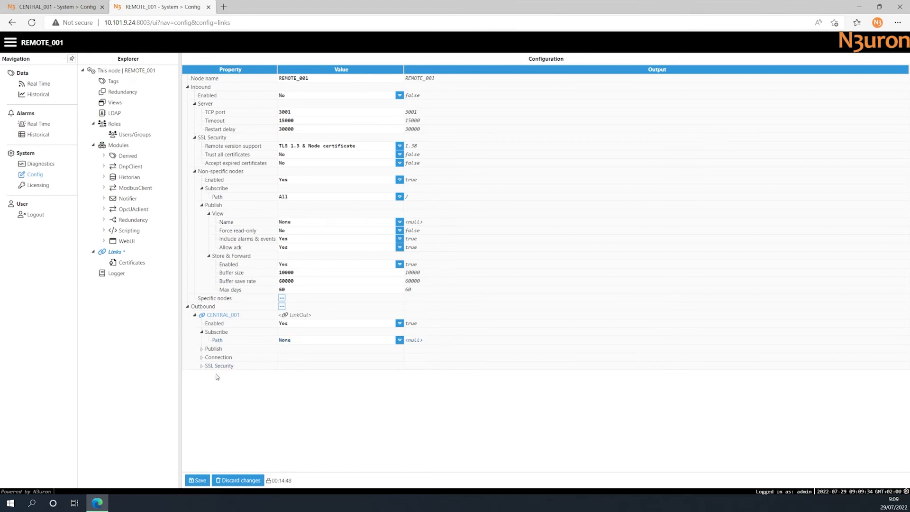
pyautogui.click(202, 349)
pyautogui.click(208, 357)
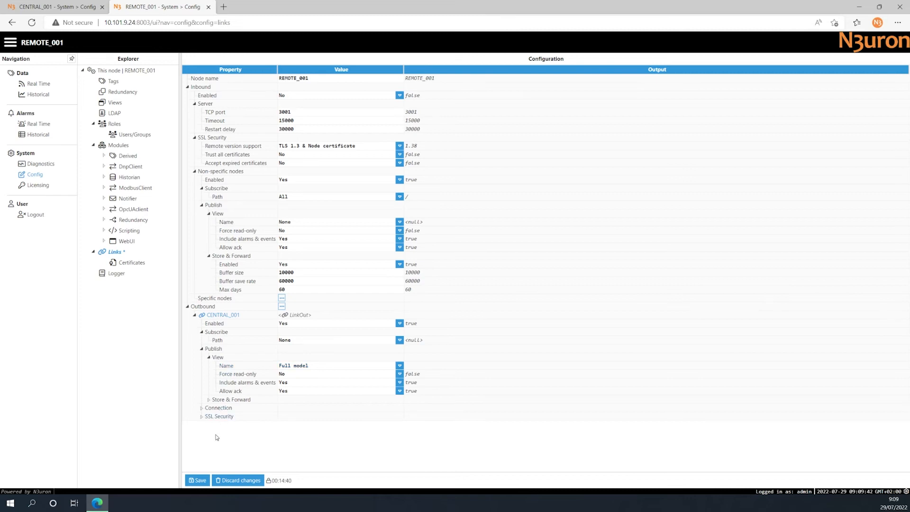
pyautogui.click(201, 408)
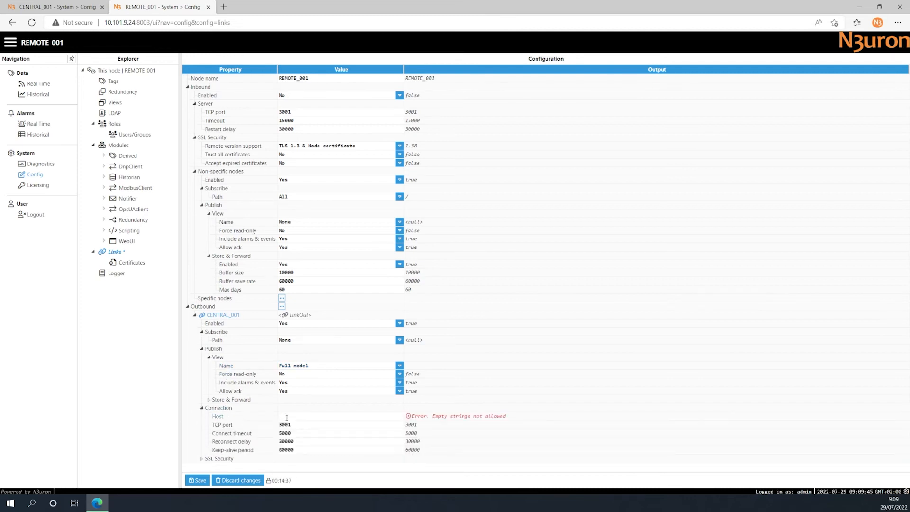
pyautogui.click(287, 416)
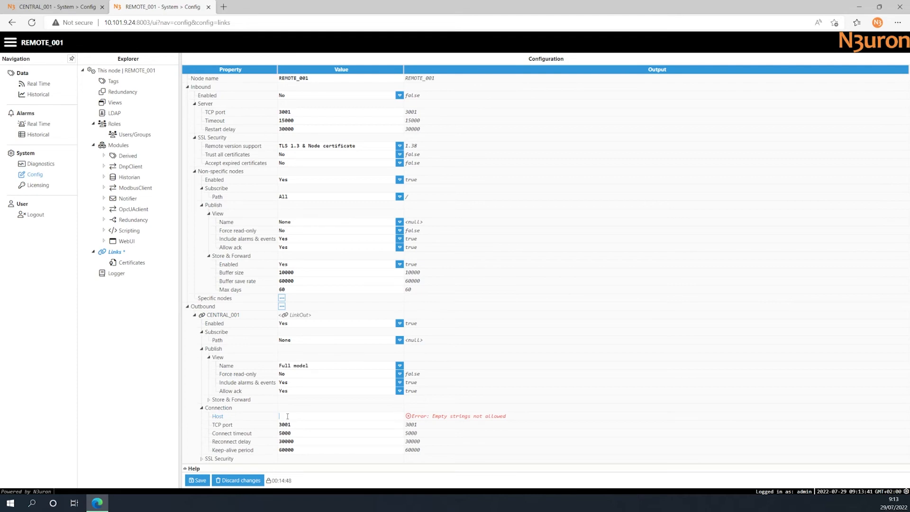
pyautogui.write('10.101.9.23')
# Set the outbound link's SSL remote version support to TLS 1.3 & Node certificate and save the configuration.
pyautogui.click(201, 459)
pyautogui.scroll(-1, 203, 459)
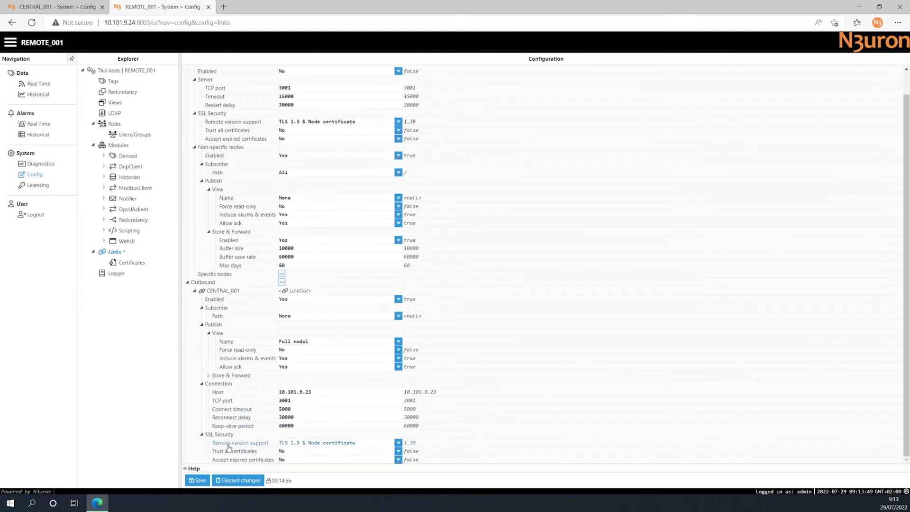
pyautogui.click(398, 443)
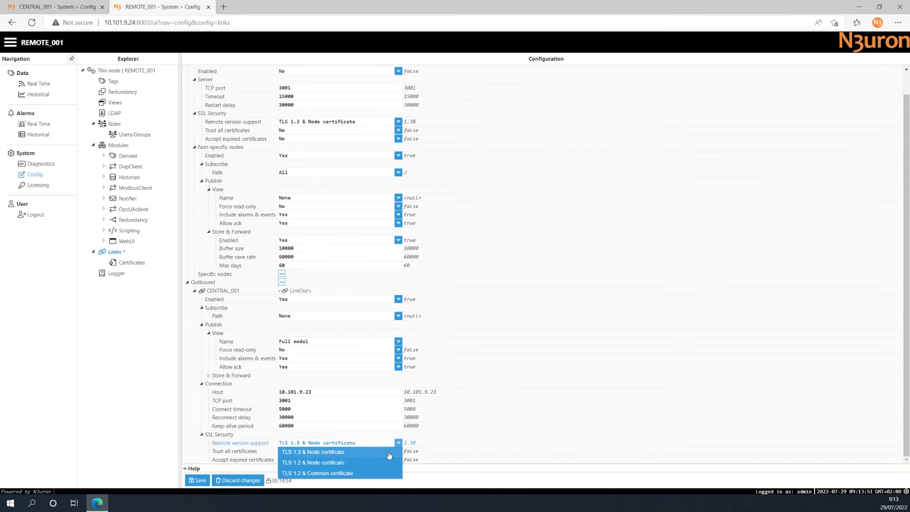
pyautogui.click(389, 454)
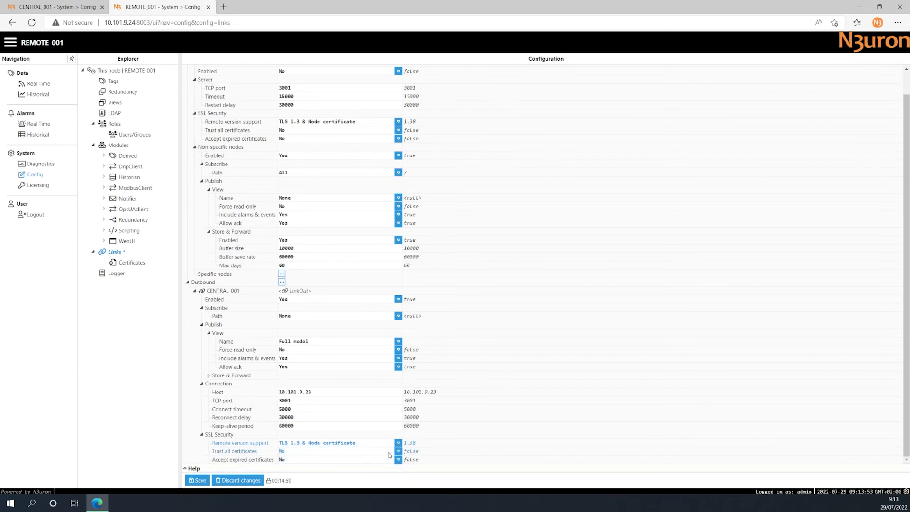
pyautogui.click(197, 480)
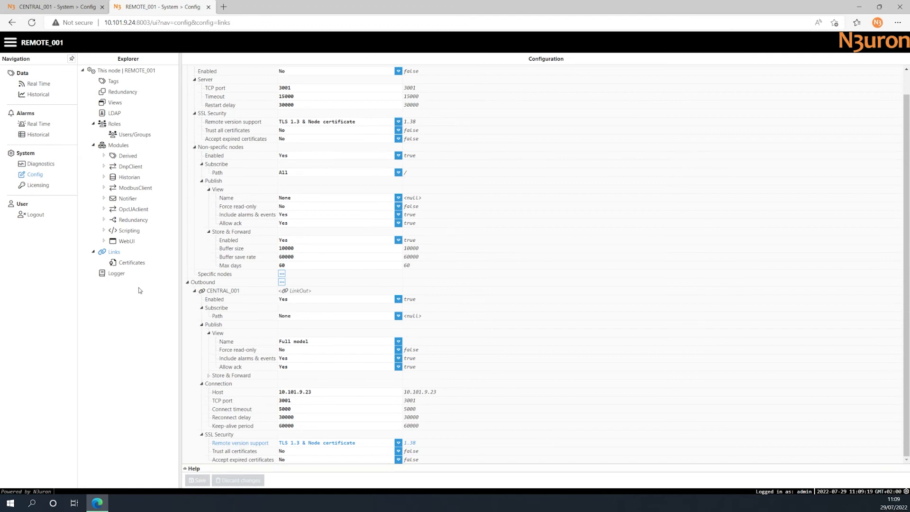
# Trust the pending CENTRAL_001 certificate among the outbound link certificates of REMOTE_001.
pyautogui.click(137, 264)
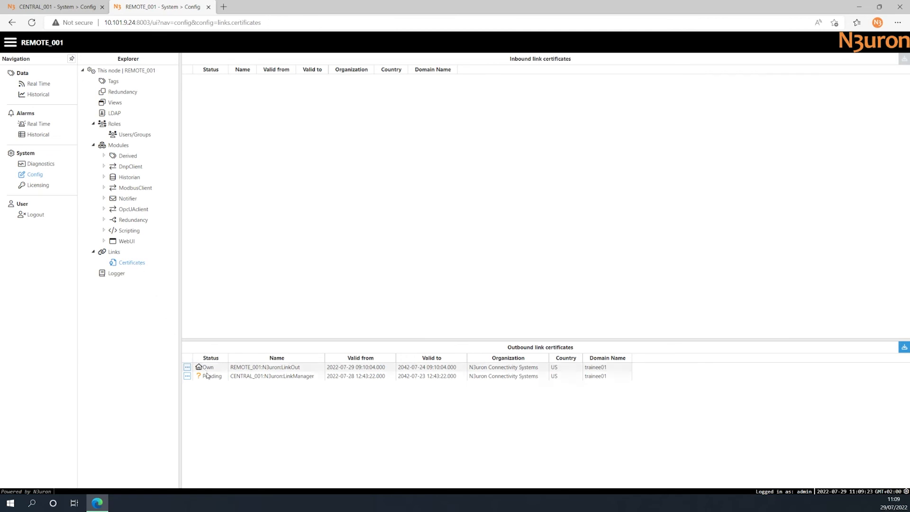
pyautogui.click(187, 376)
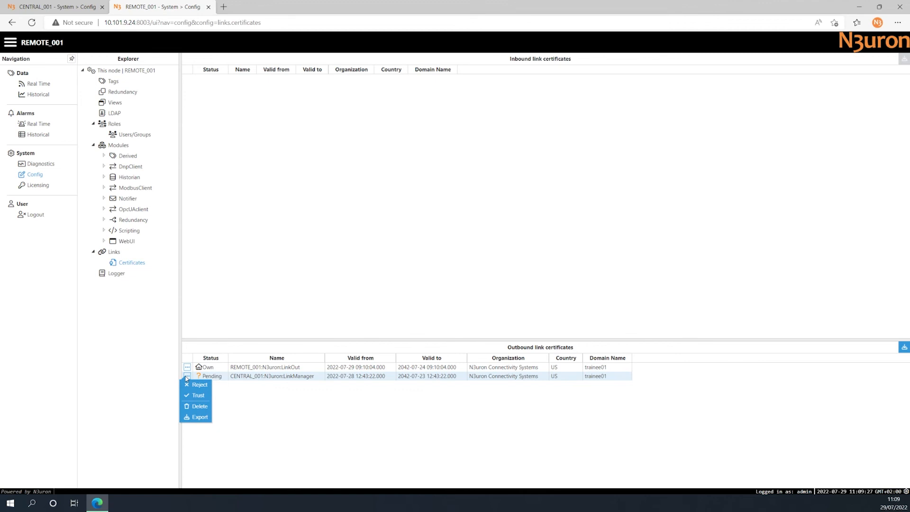
pyautogui.click(198, 395)
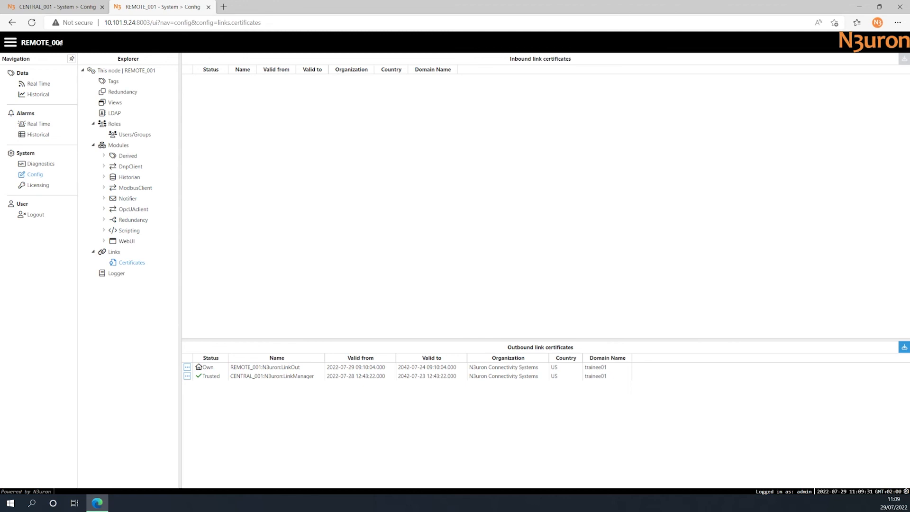
# Switch to the CENTRAL_001 node and trust the pending REMOTE_001 certificate among its inbound link certificates.
pyautogui.click(56, 7)
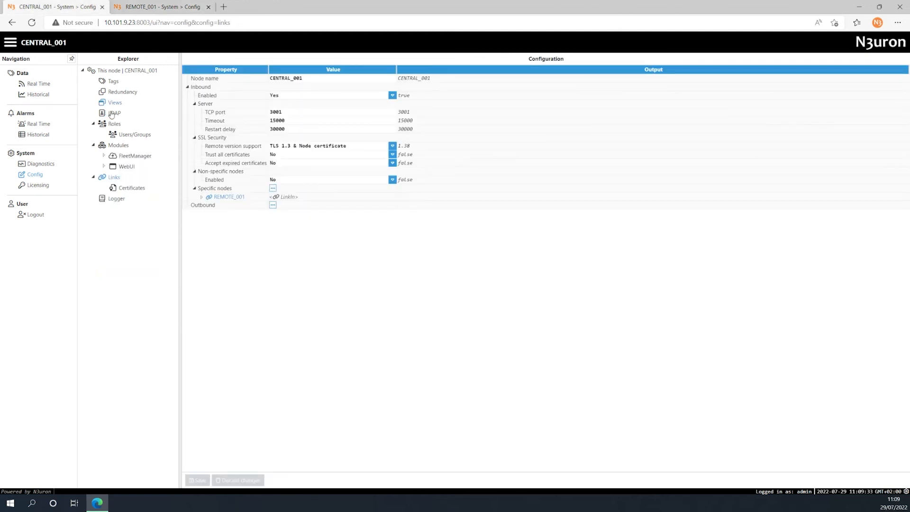
pyautogui.click(137, 188)
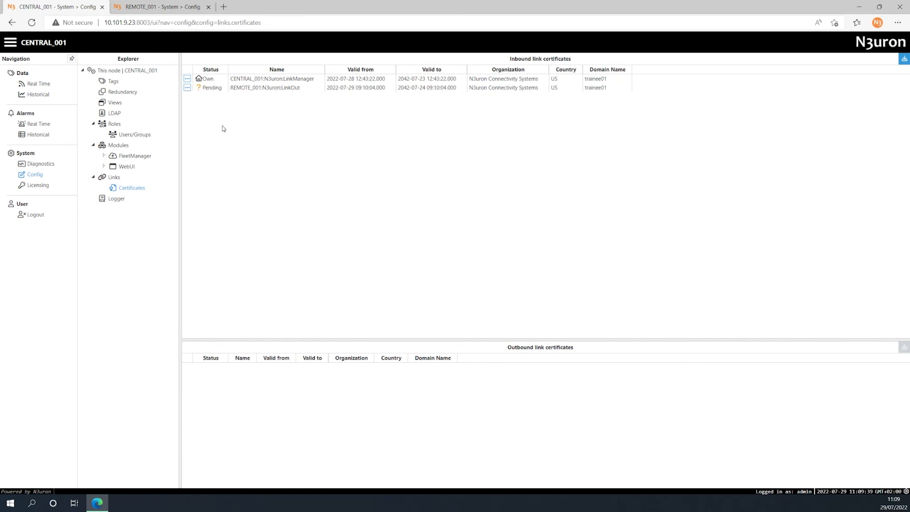
pyautogui.click(187, 87)
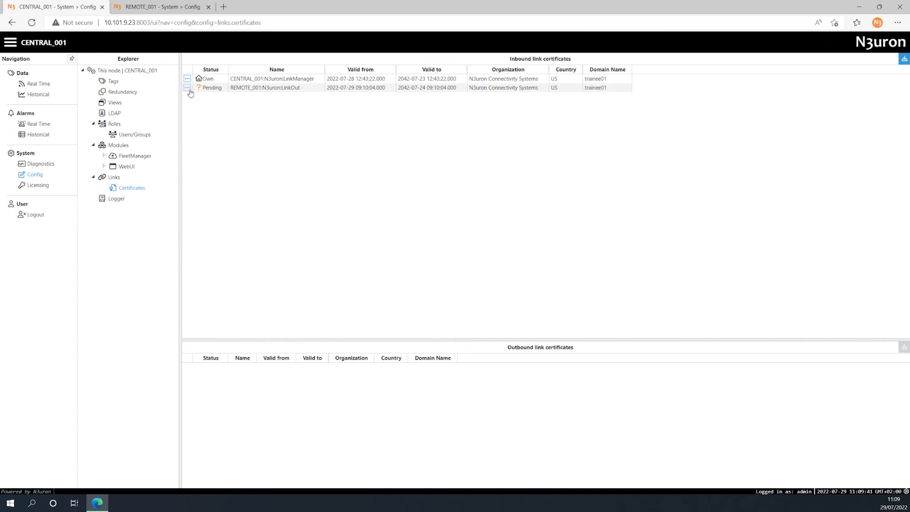
pyautogui.click(198, 110)
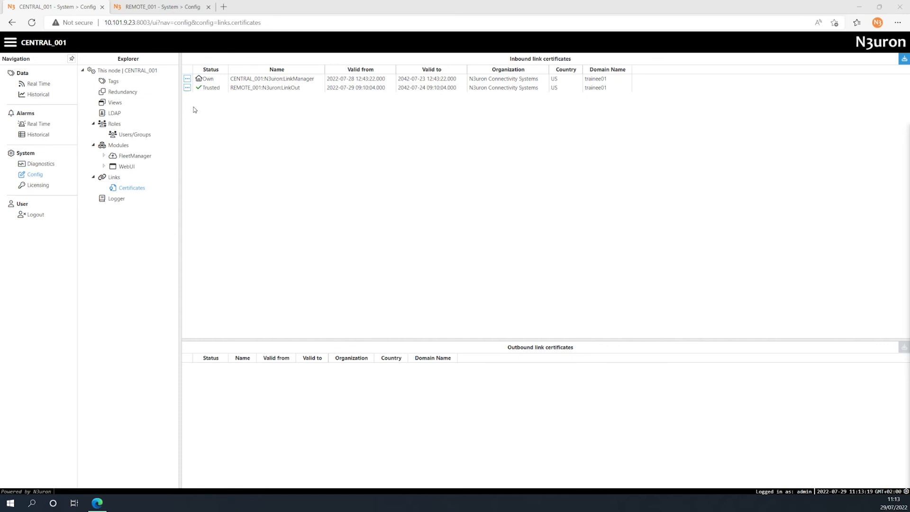
# Examine the real-time tags on CENTRAL_001 in the ALARMS group under REMOTE_SITE, BLK01, CAB01, INV01.
pyautogui.click(37, 86)
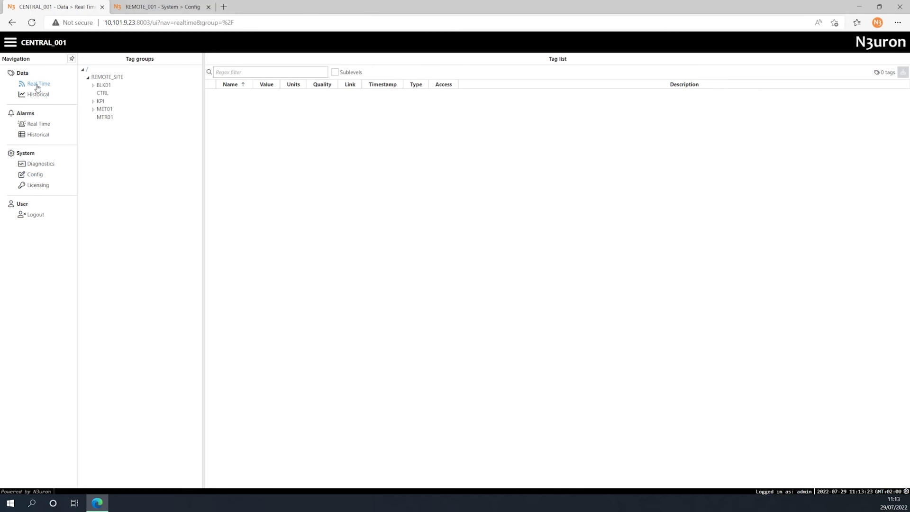
pyautogui.click(102, 80)
pyautogui.click(93, 85)
pyautogui.click(98, 93)
pyautogui.click(103, 101)
pyautogui.click(121, 109)
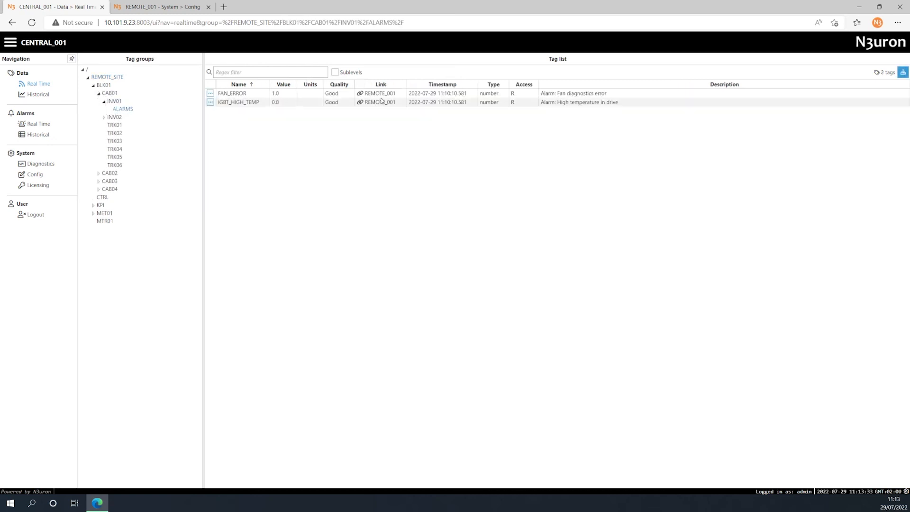